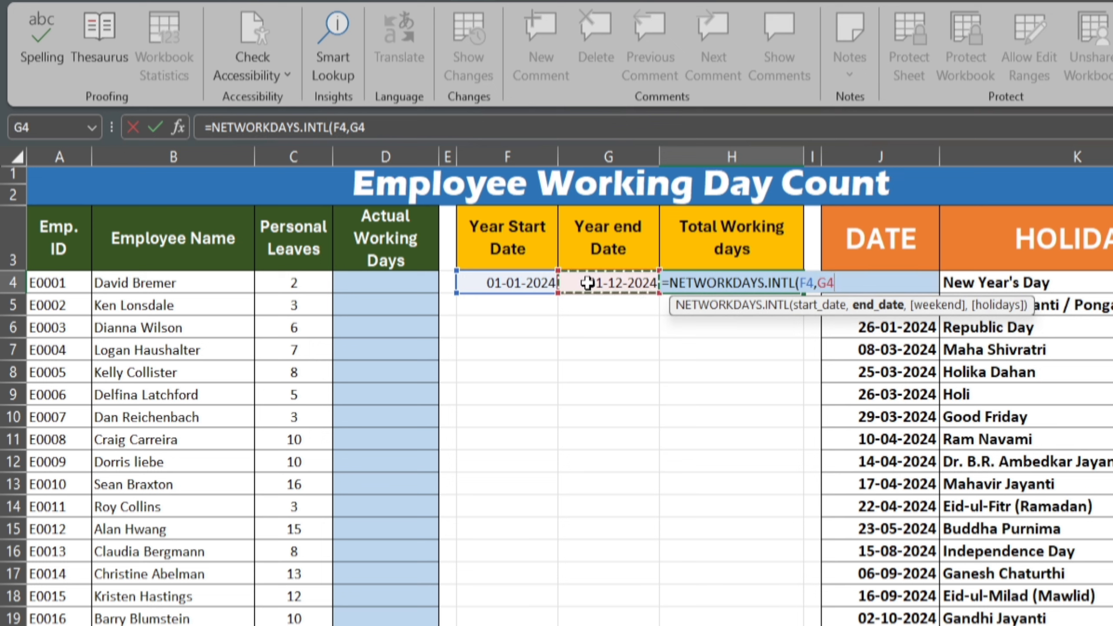
- Set the weekend argument of the NETWORKDAYS.INTL formula in H4 to 17 - Saturday only
type(",")
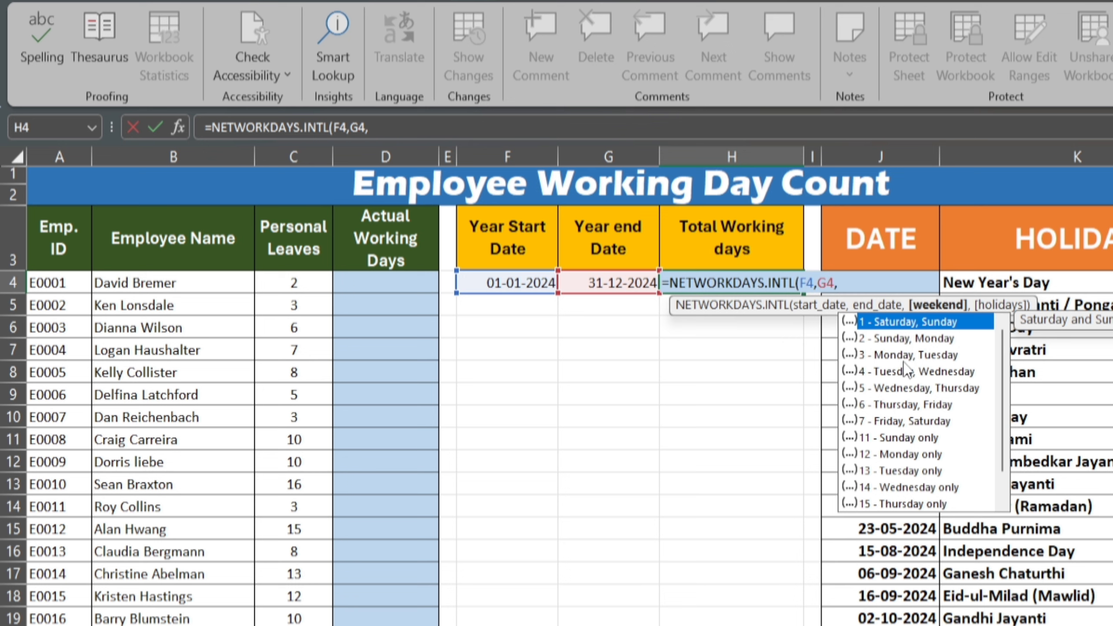
key("Down")
key("Down")
key("Down")
key("Down")
key("Down")
key("Down")
key("Down")
key("Down")
key("Down")
key("Down")
key("Down")
key("Down")
key("Down")
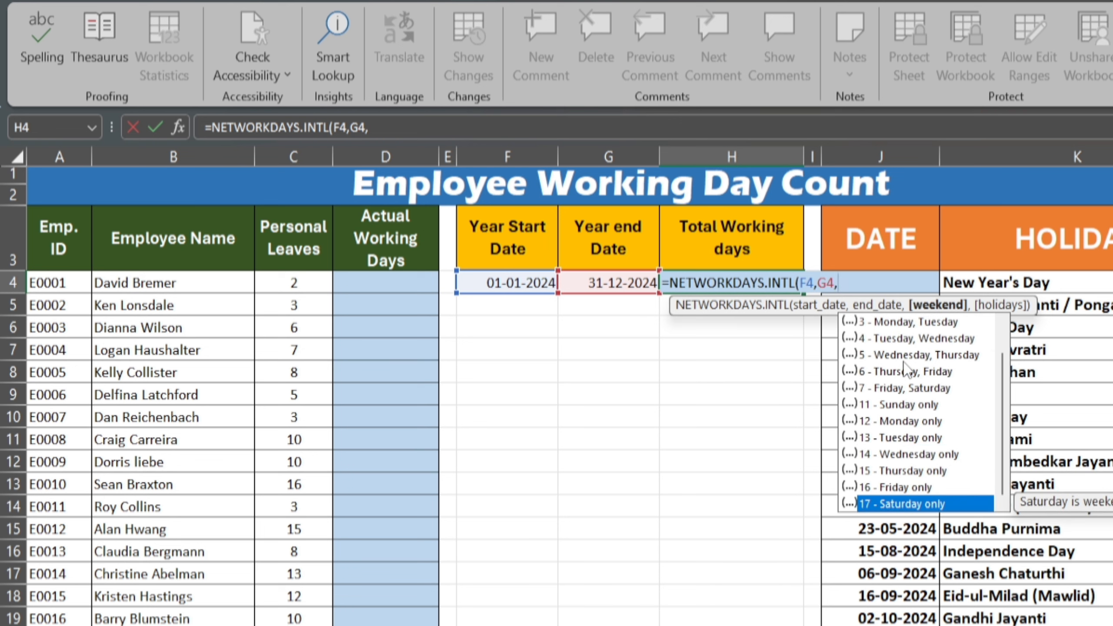
key("Tab")
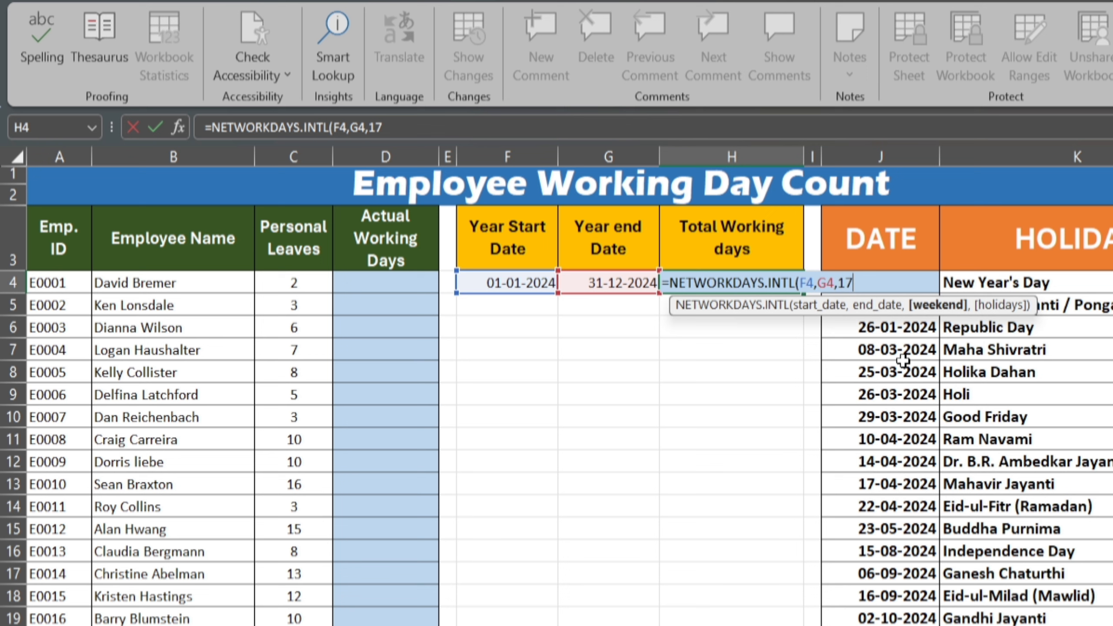
- Add the holiday dates J4:J28 as the holidays argument and complete the Total Working days formula in H4
type(",")
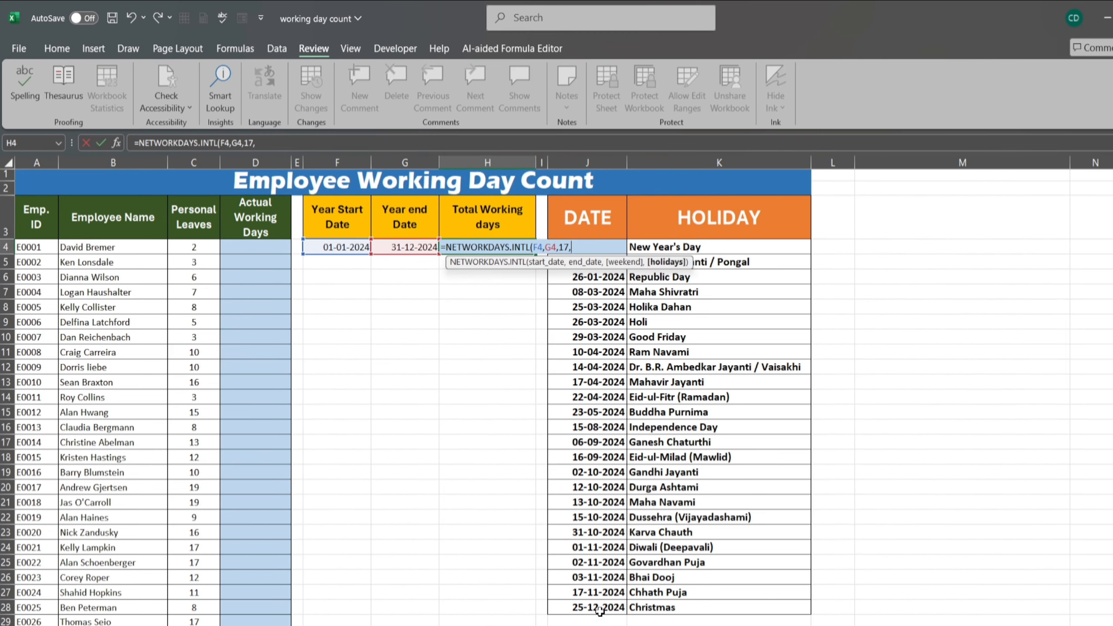
left_click_drag(600, 611, 583, 241)
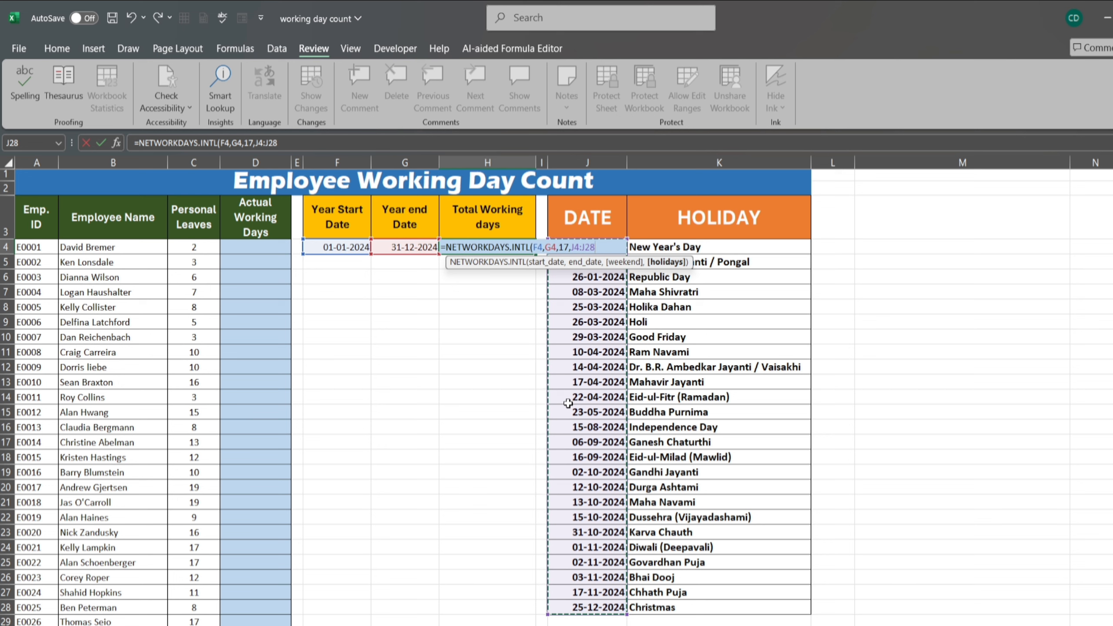
type(")")
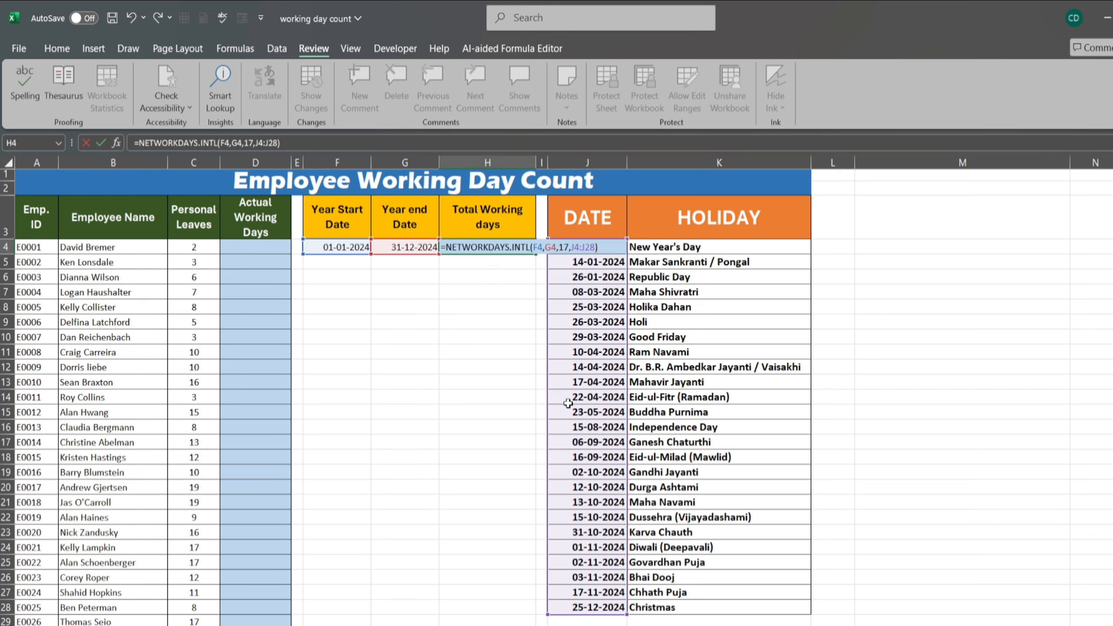
key("Return")
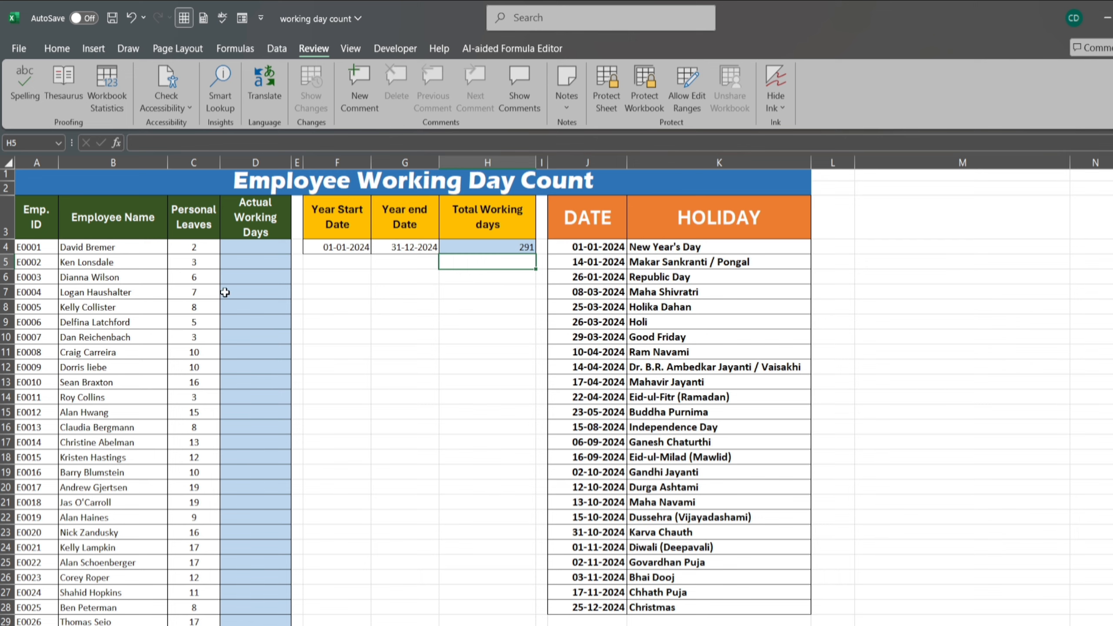
- Enter the formula =H4-C4 in D4 to subtract personal leaves from the total working days
left_click(263, 245)
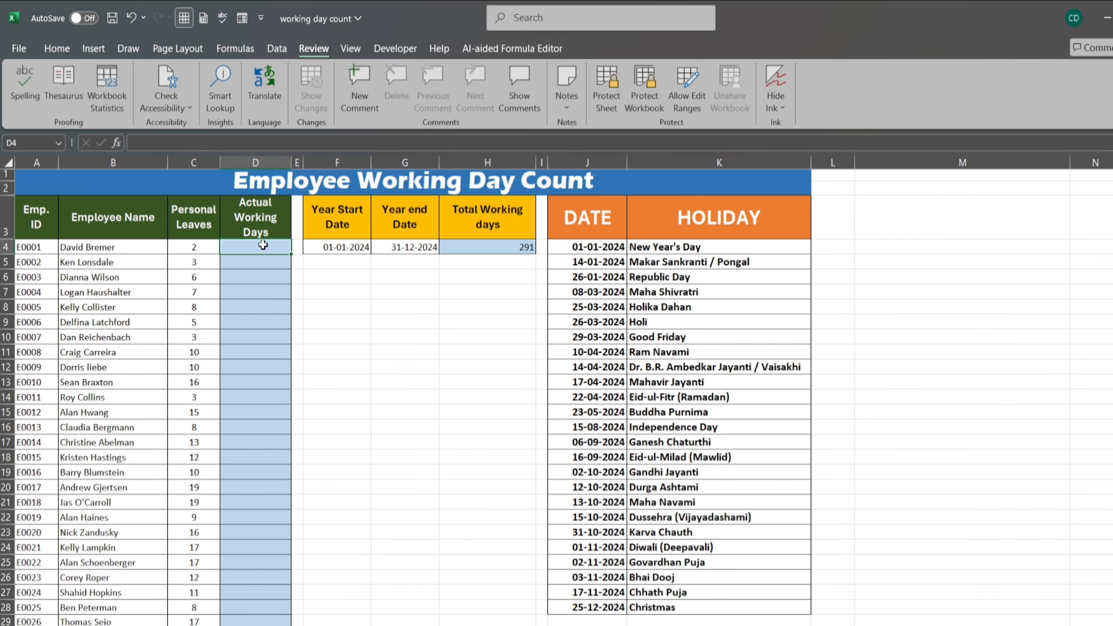
type("=")
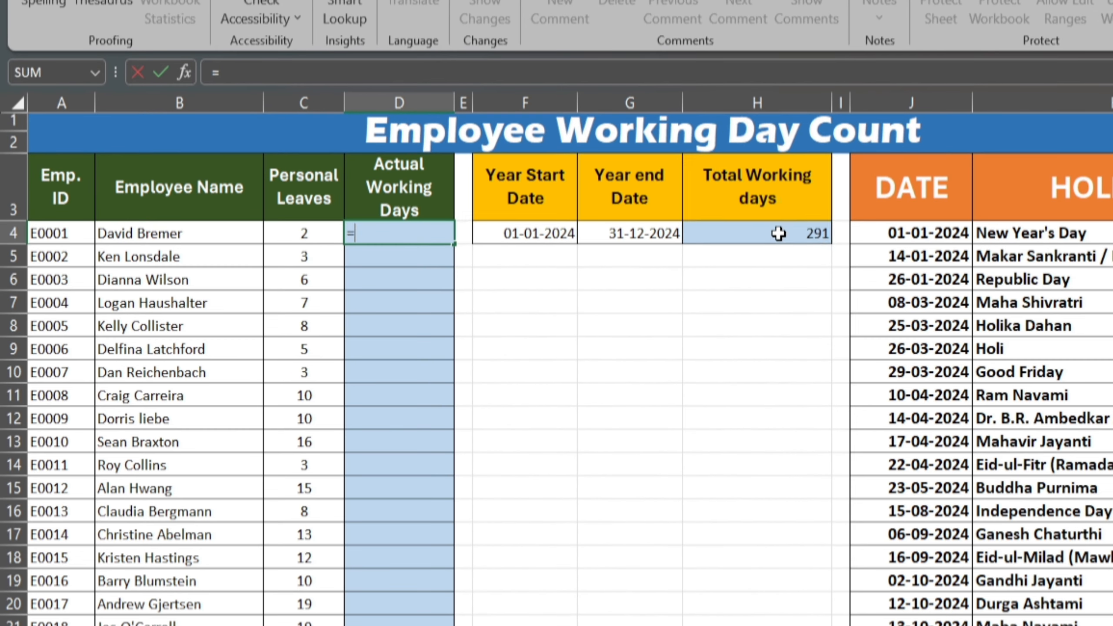
left_click(501, 248)
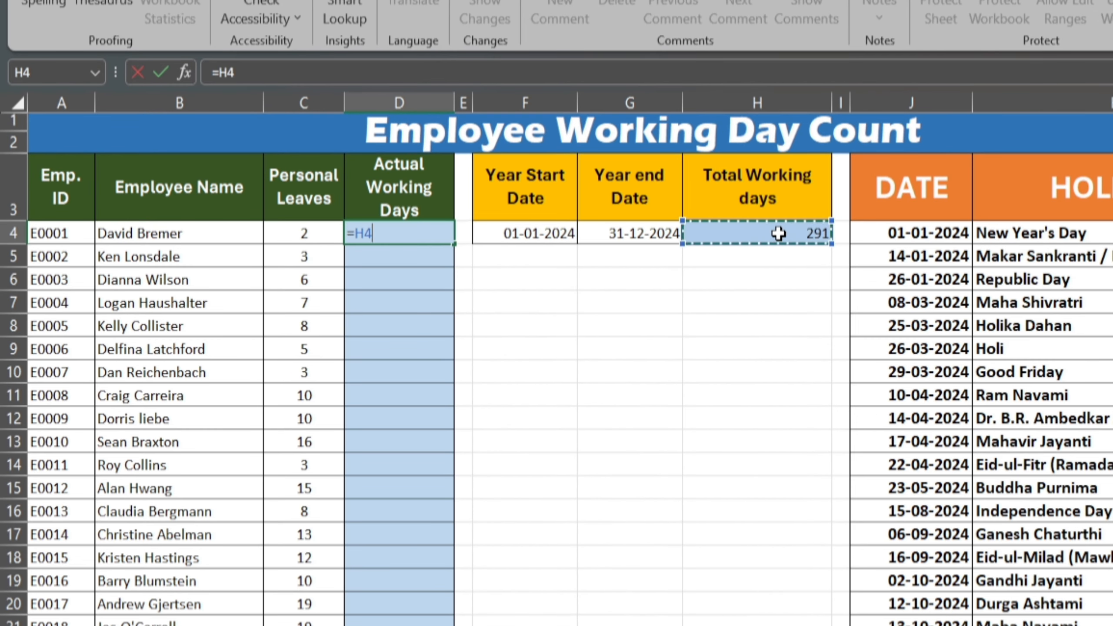
type("-")
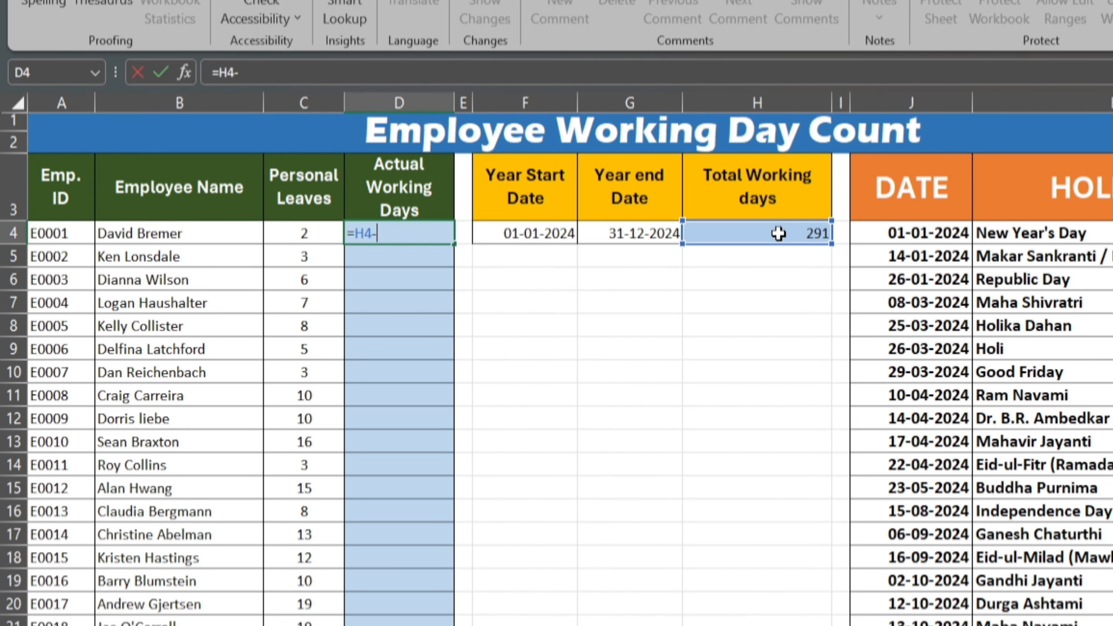
left_click(330, 232)
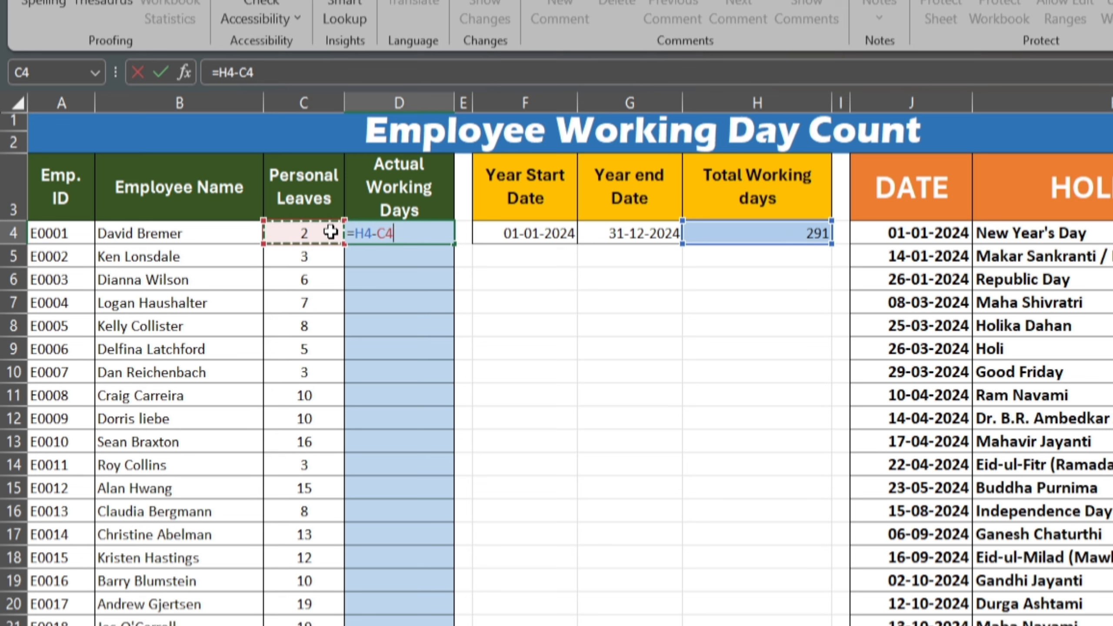
key("Return")
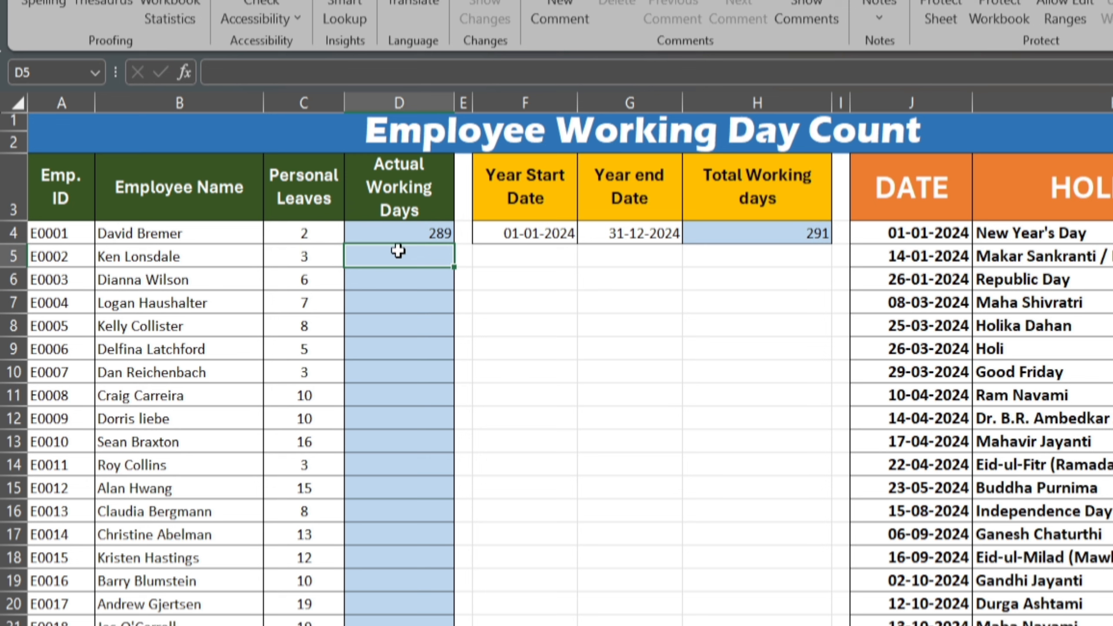
- Try to fill the D4 formula down the Actual Working Days column with its relative H4 reference
left_click(406, 227)
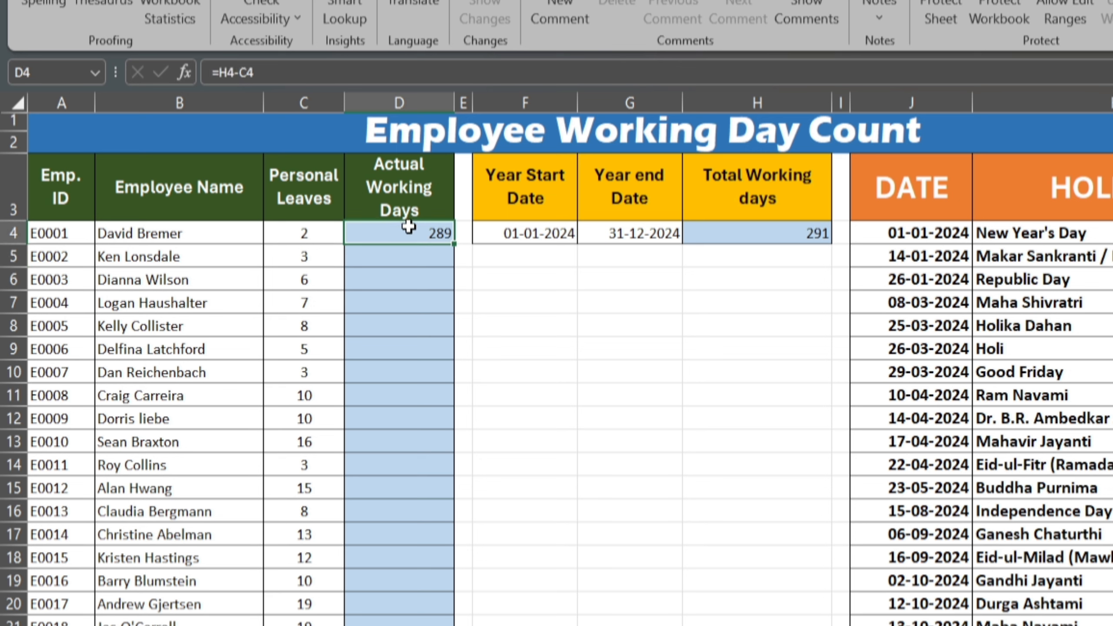
double_click(452, 247)
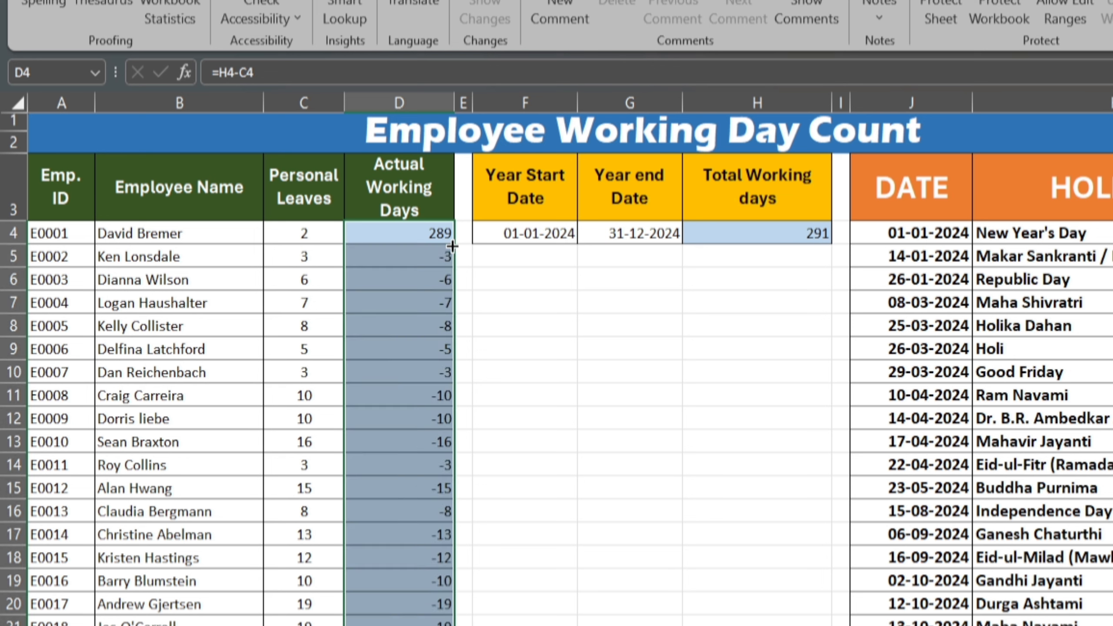
left_click_drag(453, 246, 450, 239)
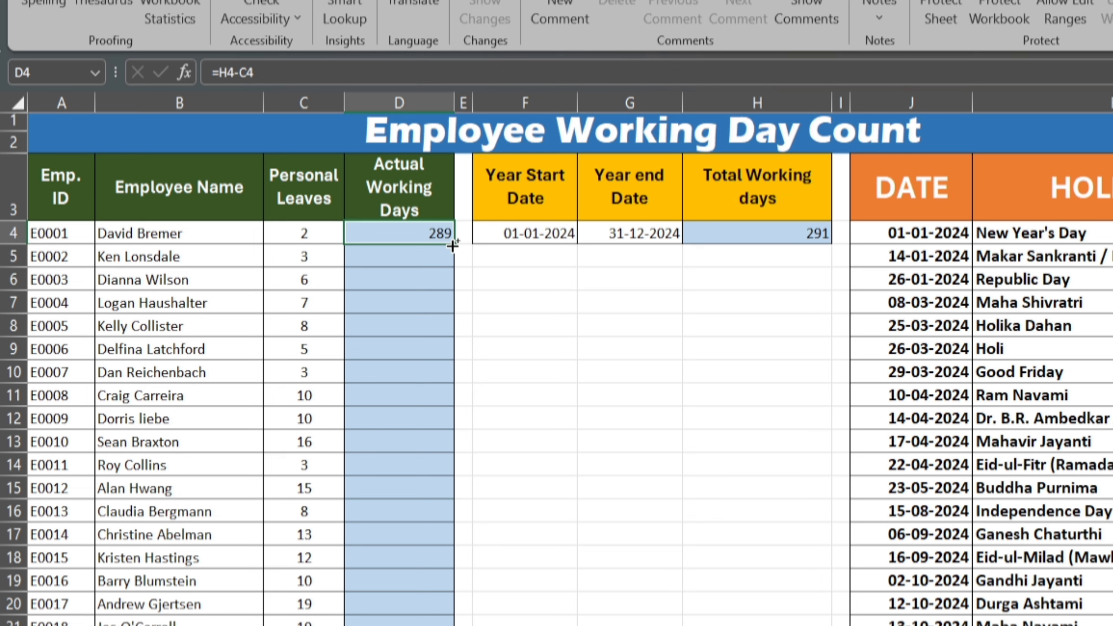
- Make the H4 reference in D4 absolute as =$H$4-C4 and fill the formula down the Actual Working Days column
double_click(420, 238)
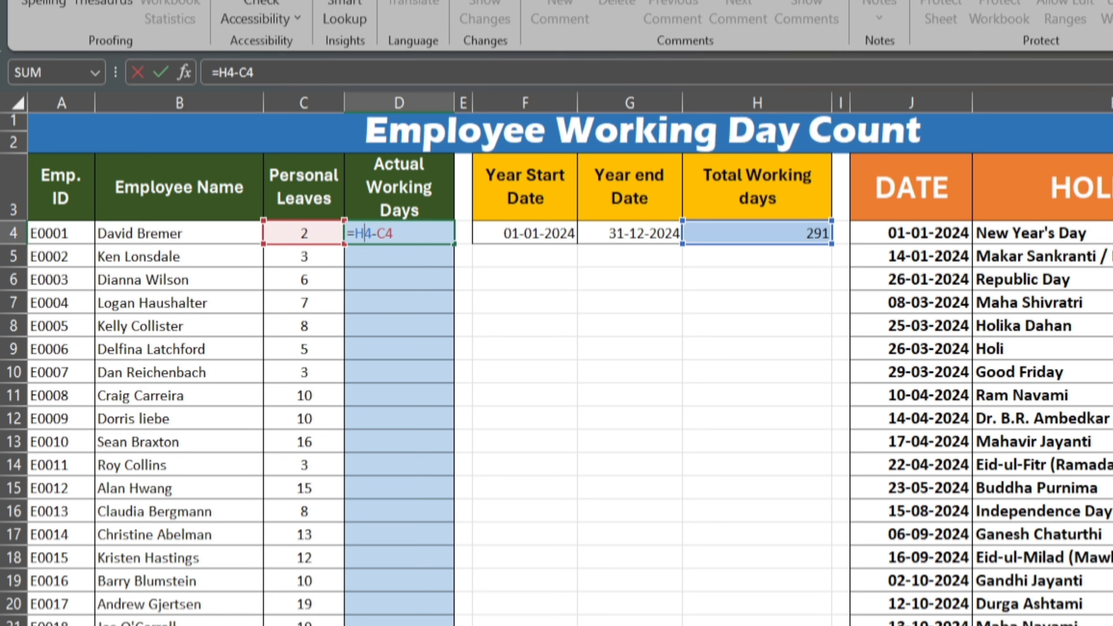
key("F4")
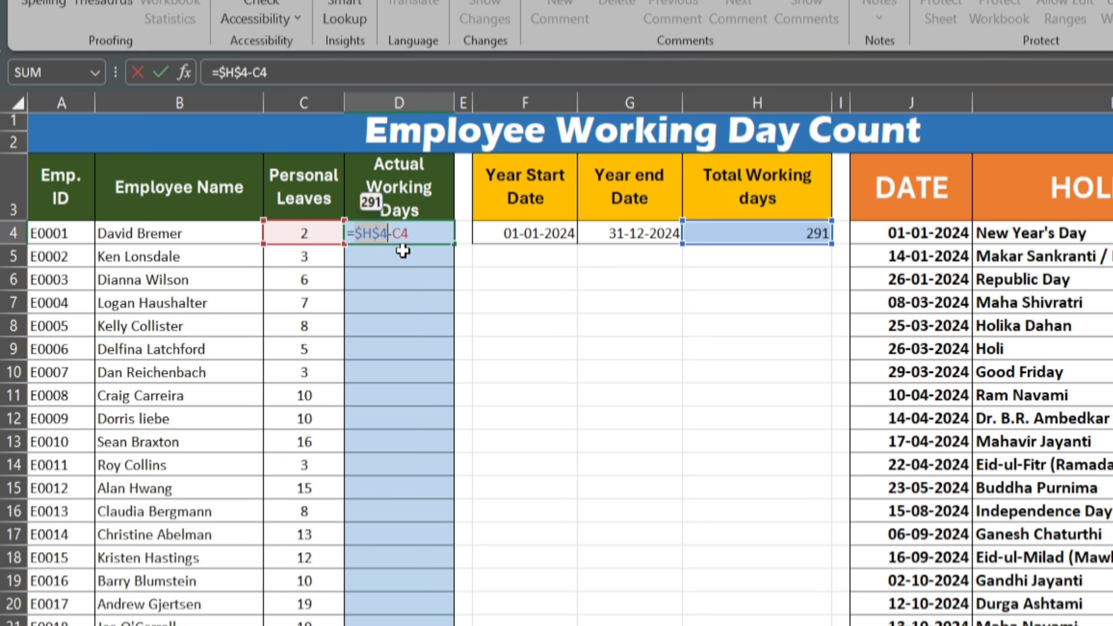
key("Return")
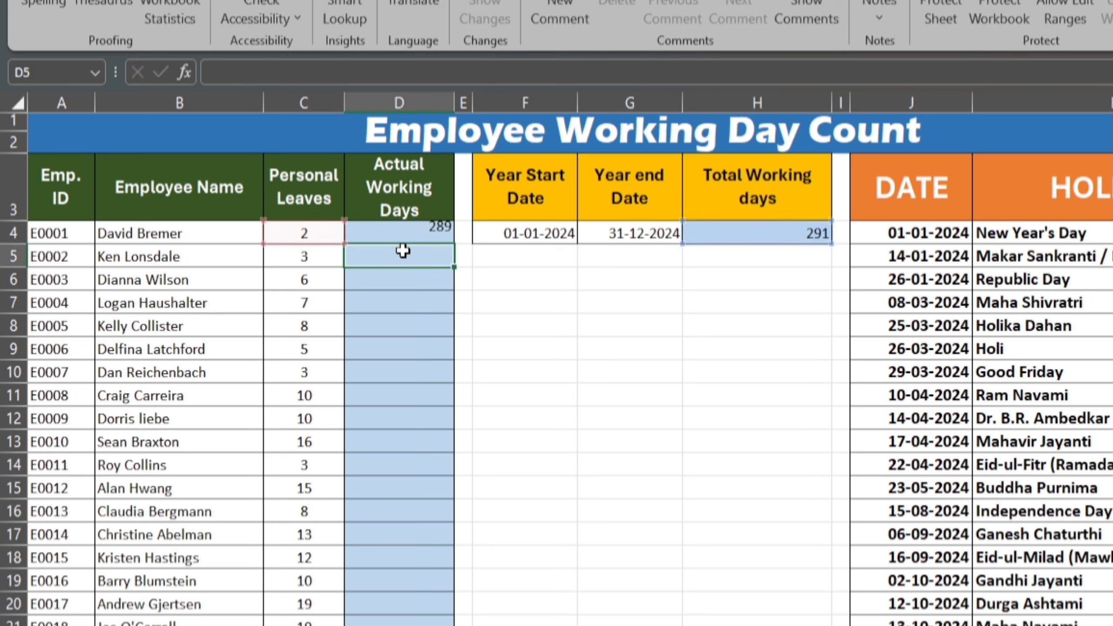
key("shift+Return")
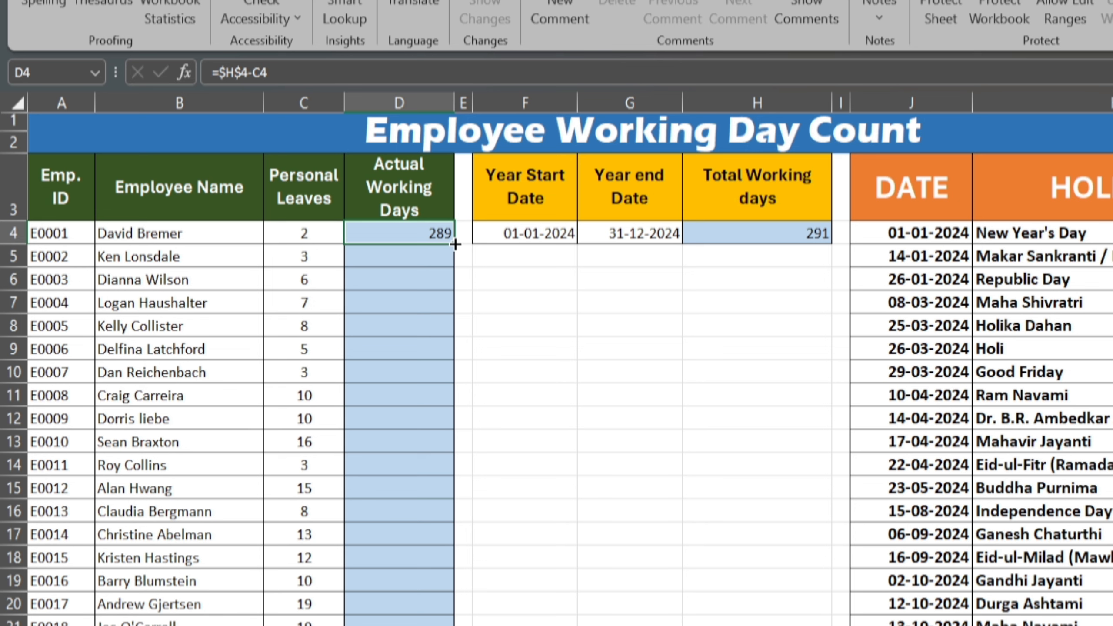
key("ctrl+d")
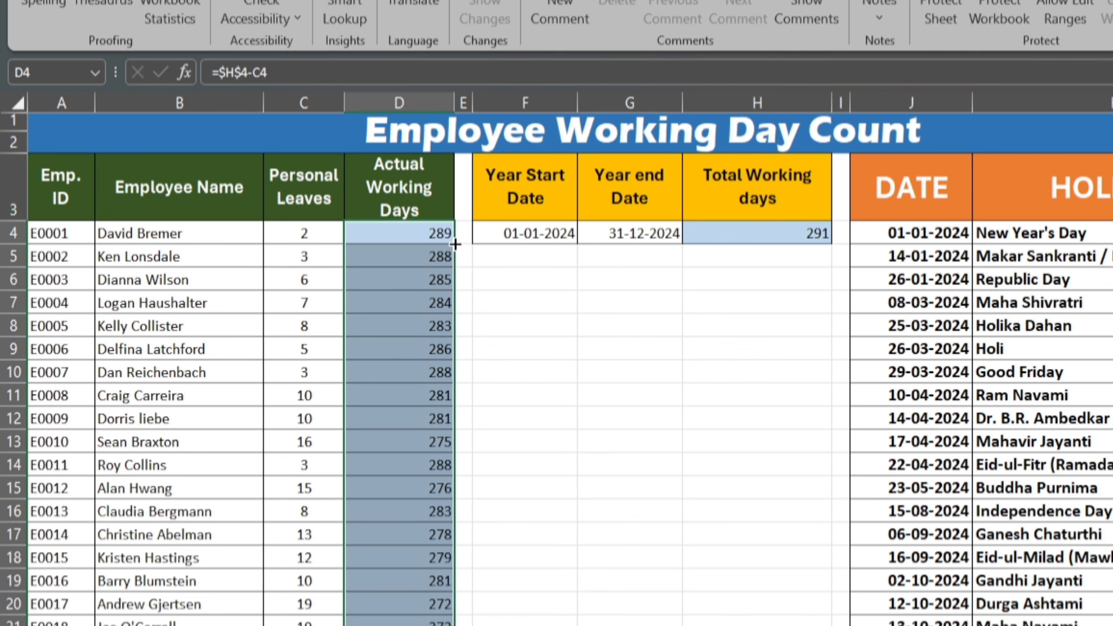
- Examine the filled Actual Working Days formulas and values throughout the employee list, including rows 8, 96 and 100
left_click(415, 328)
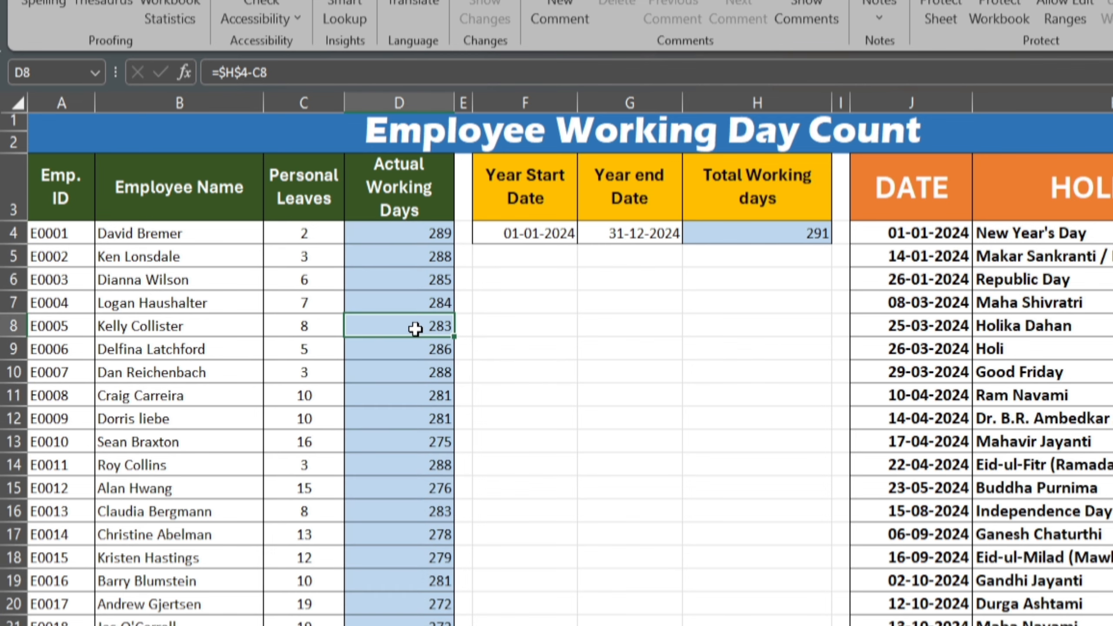
scroll(414, 328, "down", 2)
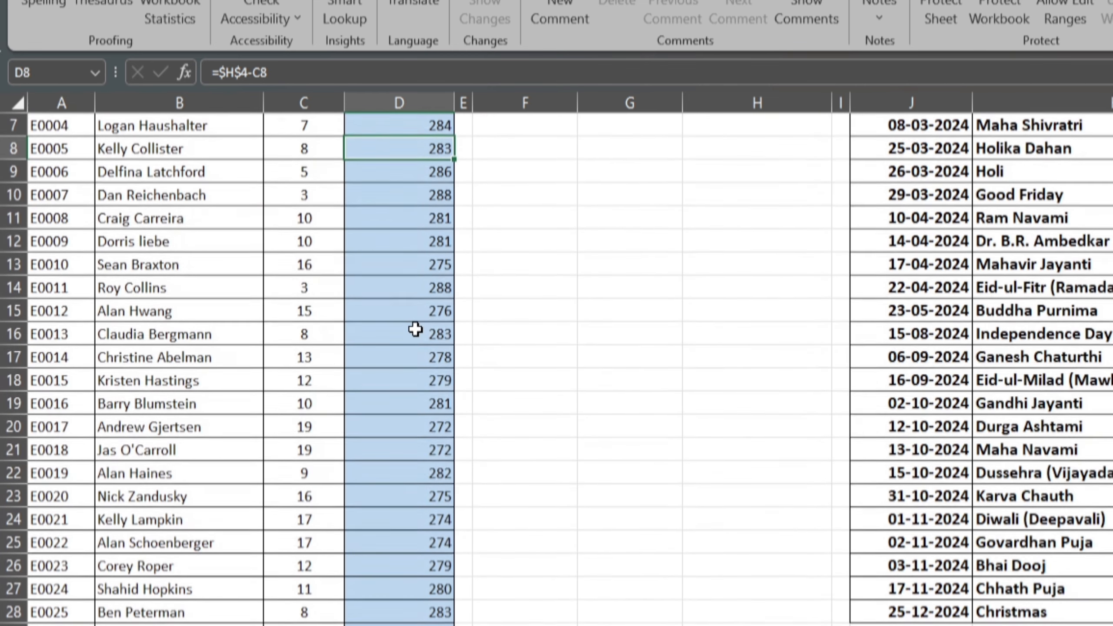
scroll(415, 328, "down", 8)
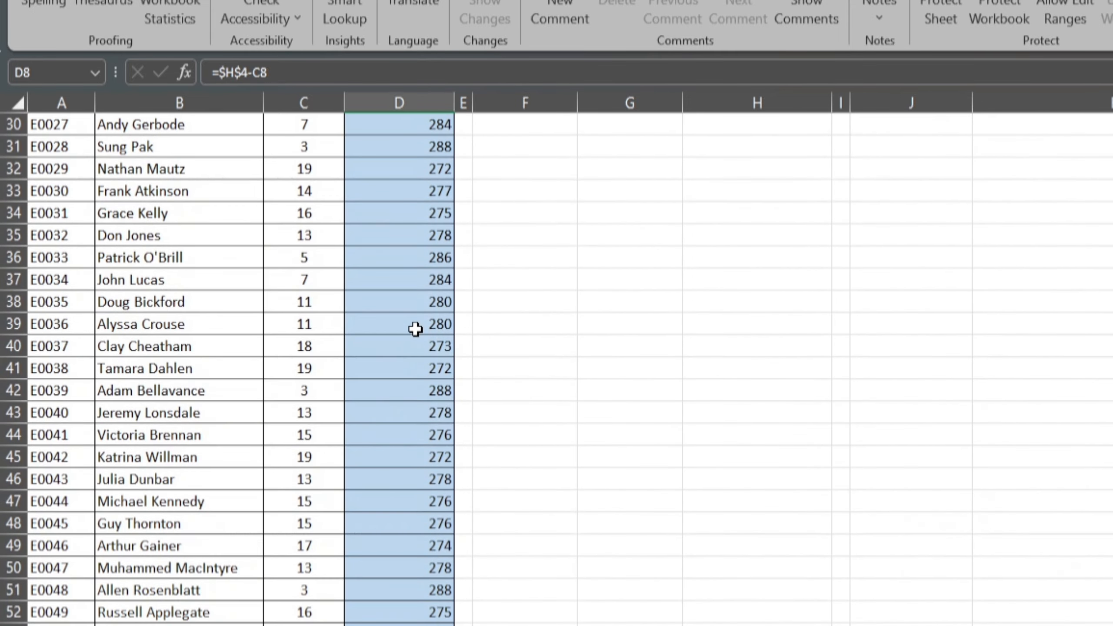
scroll(415, 328, "down", 3)
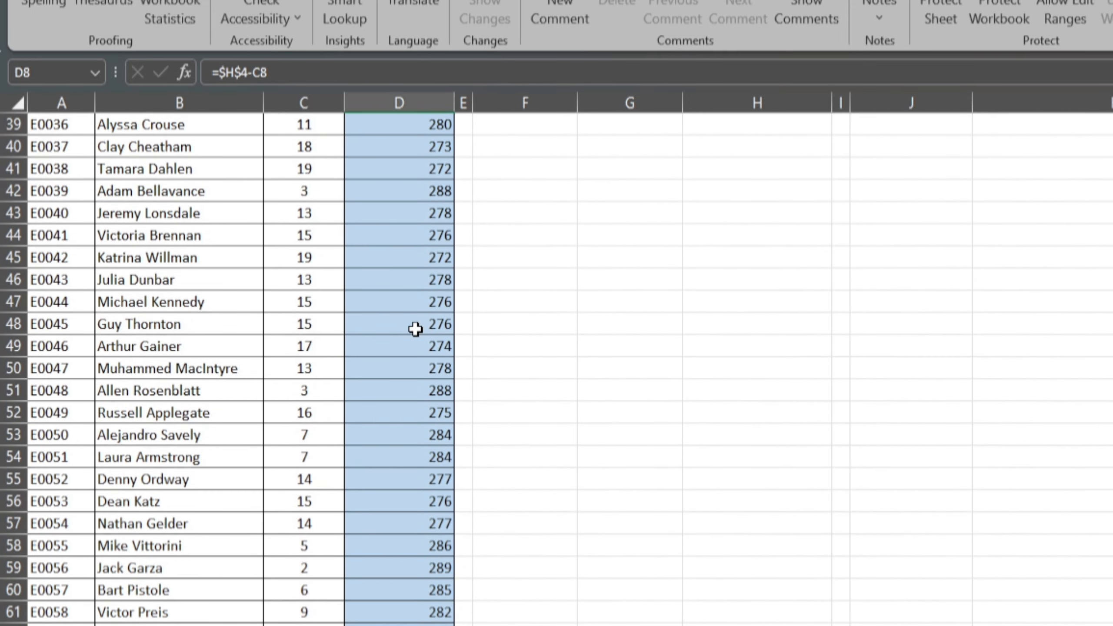
scroll(415, 328, "up", 13)
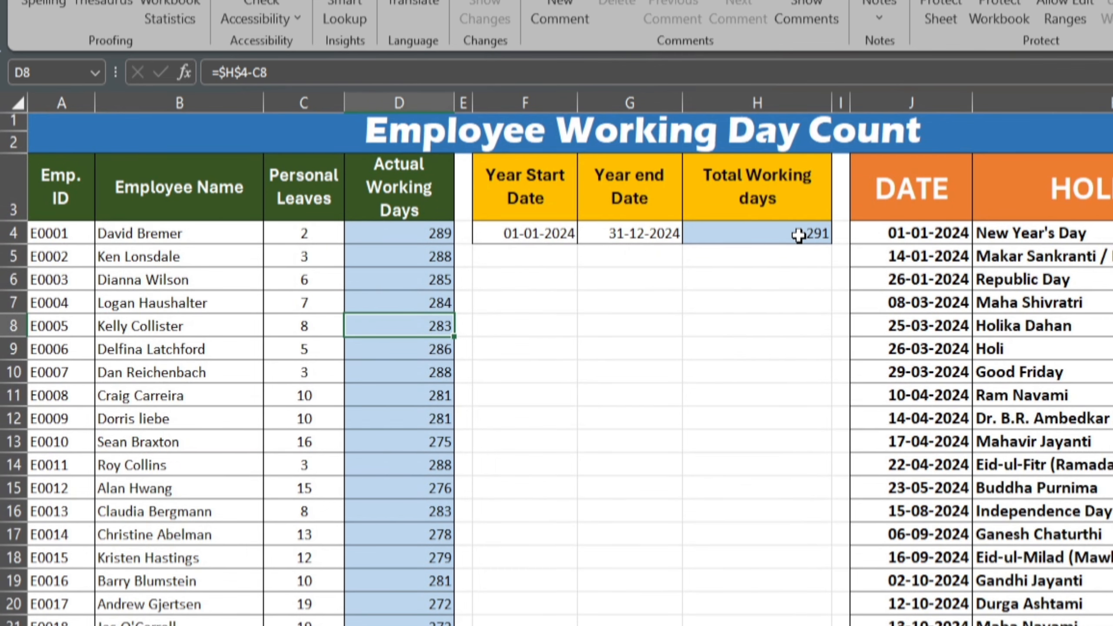
scroll(90, 500, "down", 20)
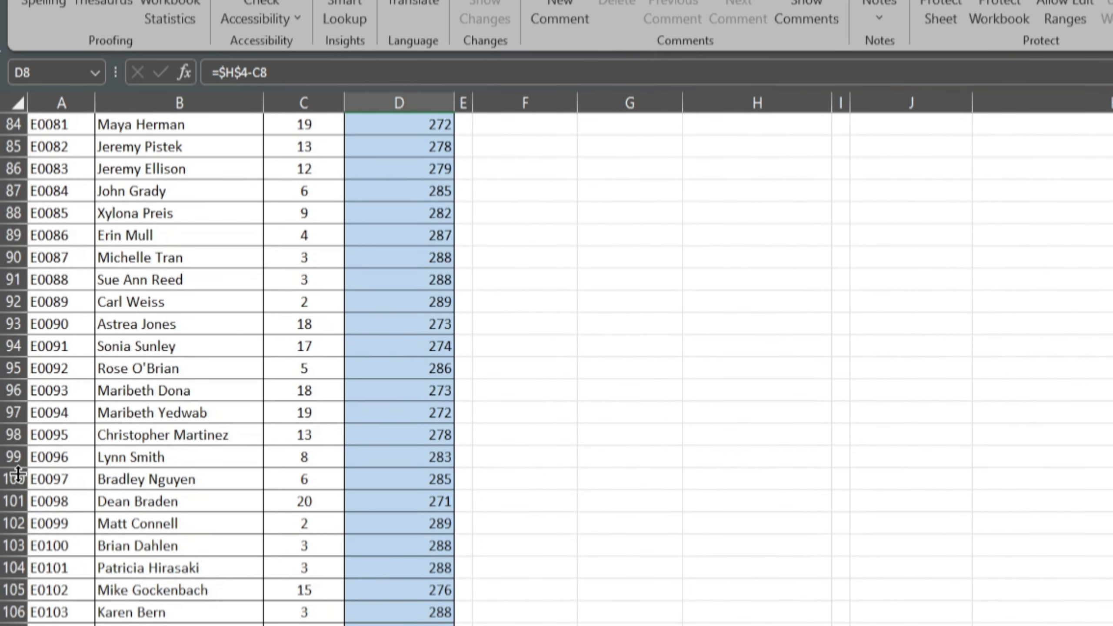
left_click(11, 478)
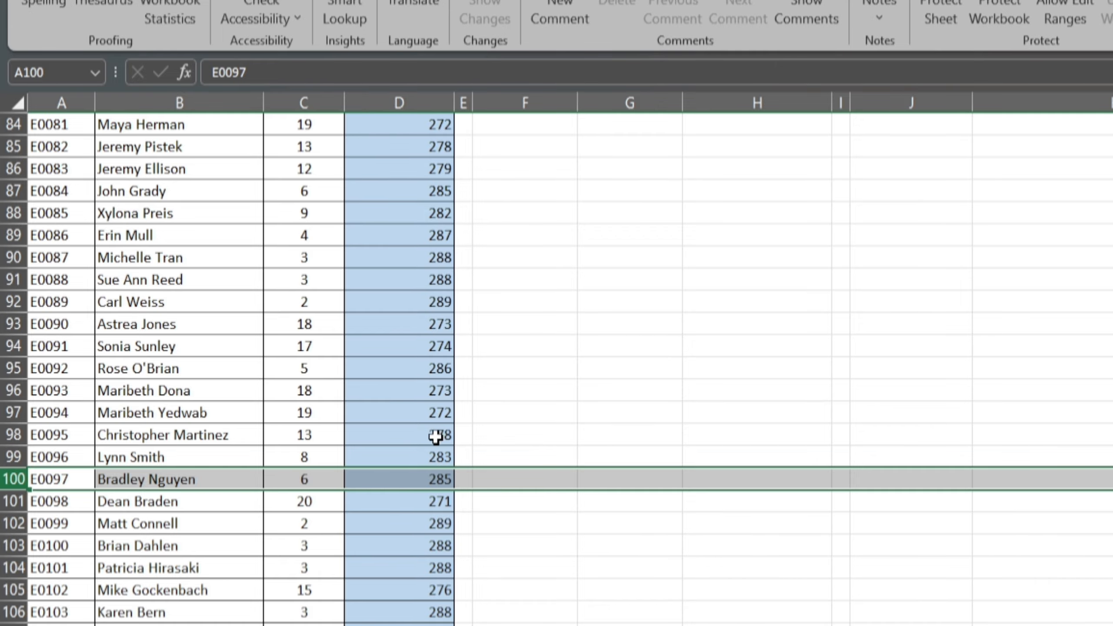
left_click(418, 382)
scroll(418, 382, "up", 20)
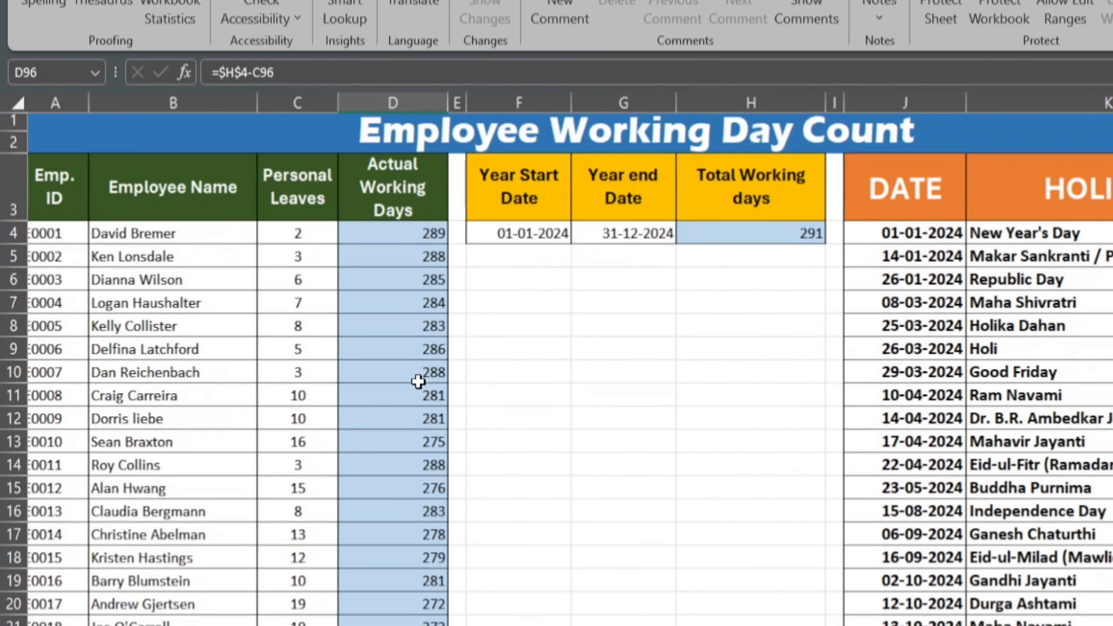
scroll(418, 381, "left", 1)
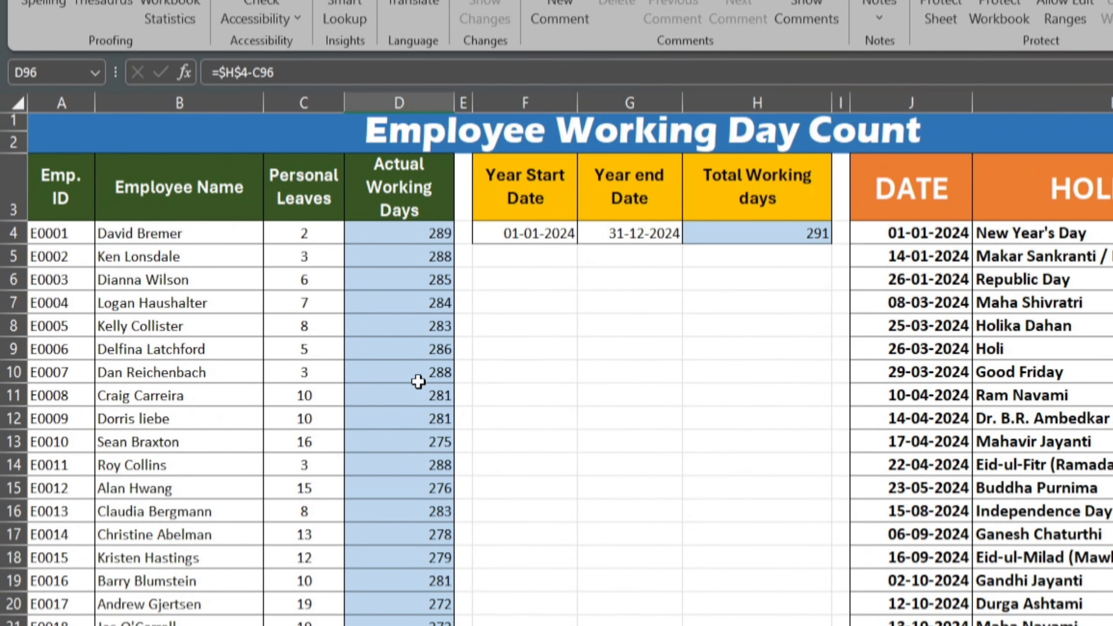